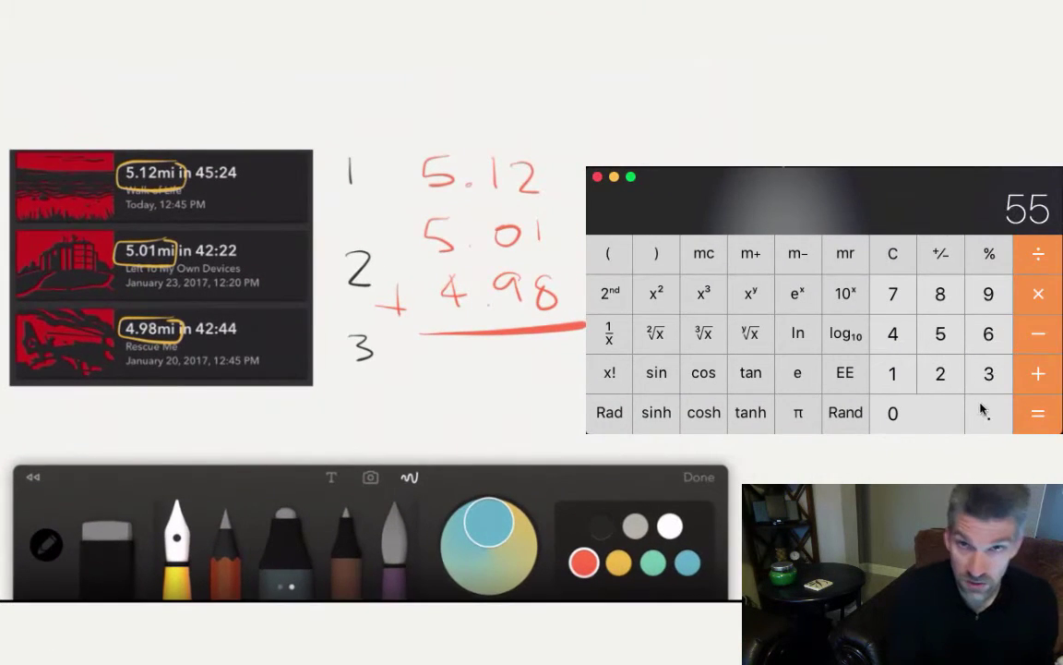
Clear the calculator and enter the first two distances, 5.12 and 5.01.
{"action": "left_click", "coordinate": [985, 411]}
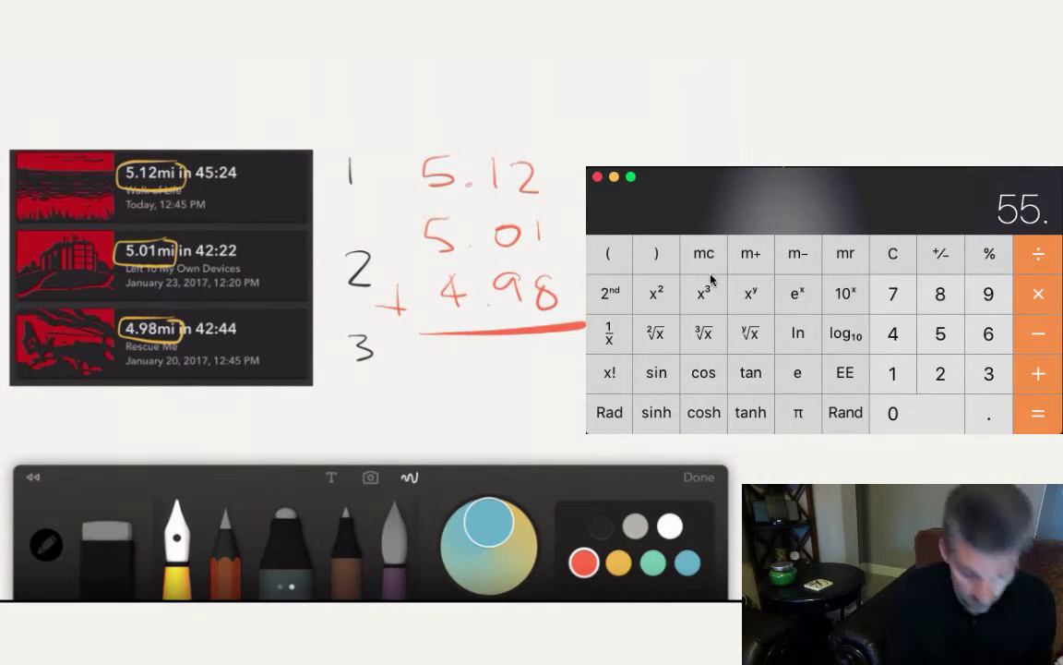
{"action": "left_click", "coordinate": [900, 257]}
{"action": "left_click", "coordinate": [941, 332]}
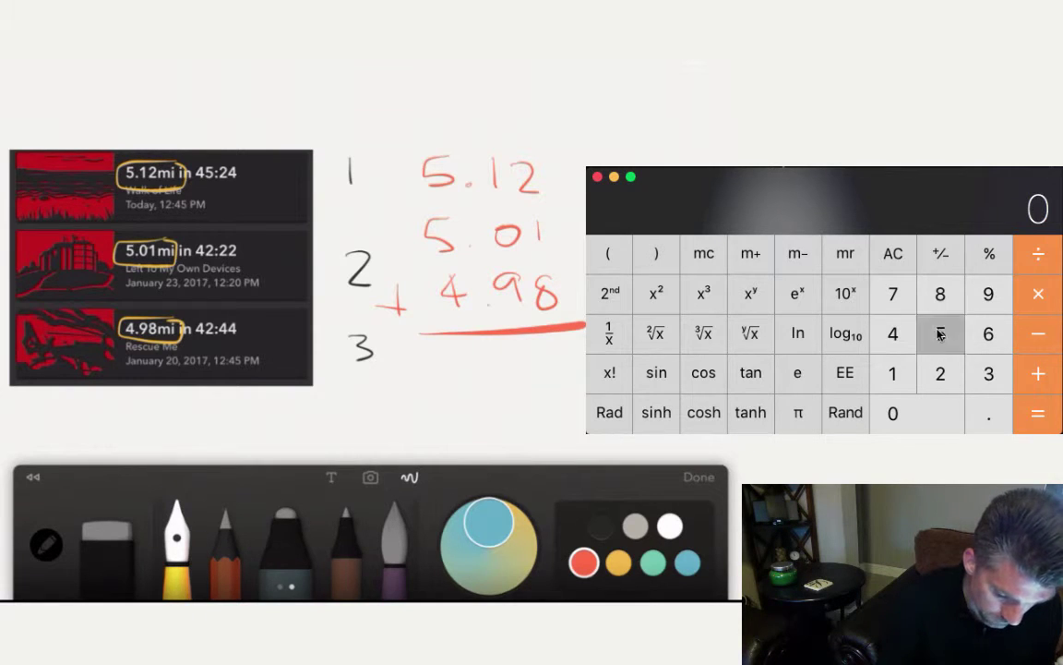
{"action": "left_click", "coordinate": [985, 417]}
{"action": "left_click", "coordinate": [892, 373]}
{"action": "left_click", "coordinate": [938, 378]}
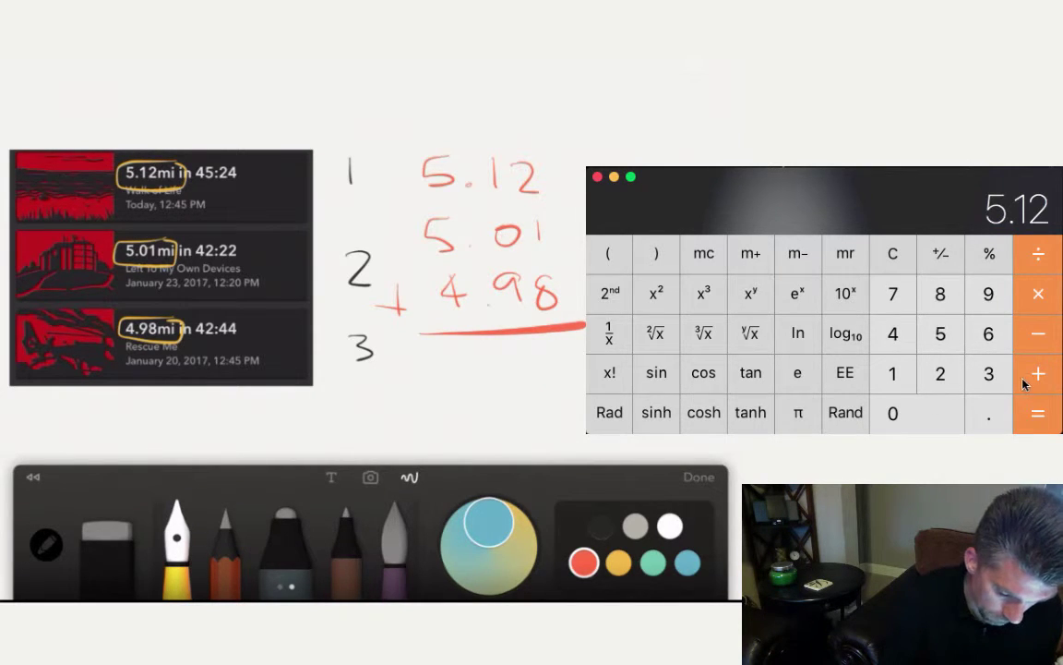
{"action": "left_click", "coordinate": [943, 335]}
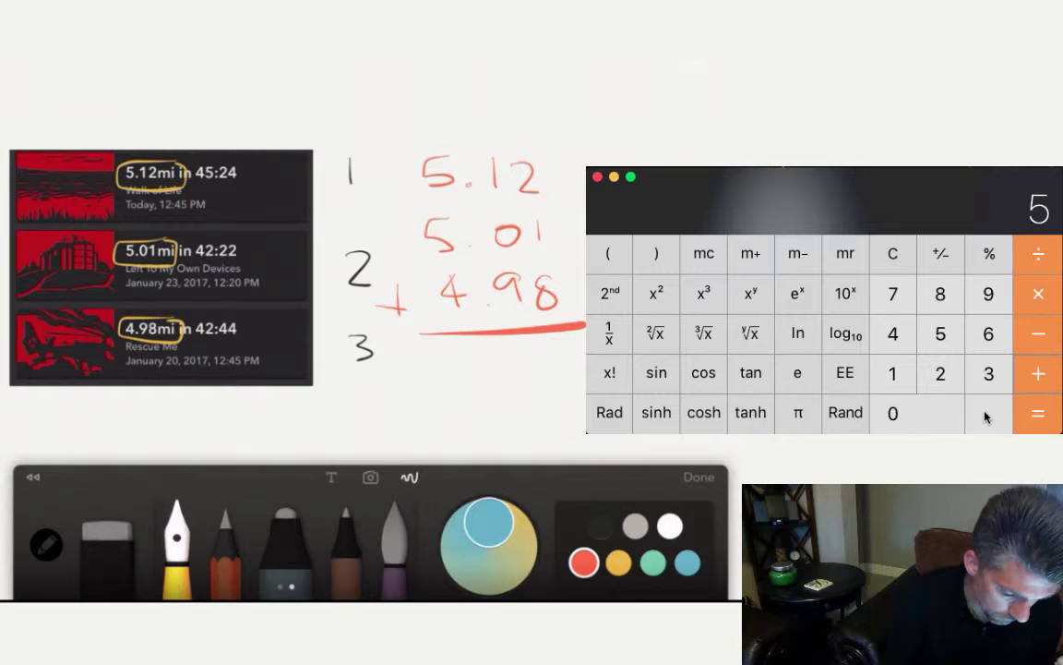
{"action": "left_click", "coordinate": [987, 415]}
{"action": "left_click", "coordinate": [900, 415]}
{"action": "left_click", "coordinate": [895, 380]}
Add 4.98 to reach the 15.11 total, then hide Calculator.
{"action": "left_click", "coordinate": [1038, 373]}
{"action": "left_click", "coordinate": [892, 335]}
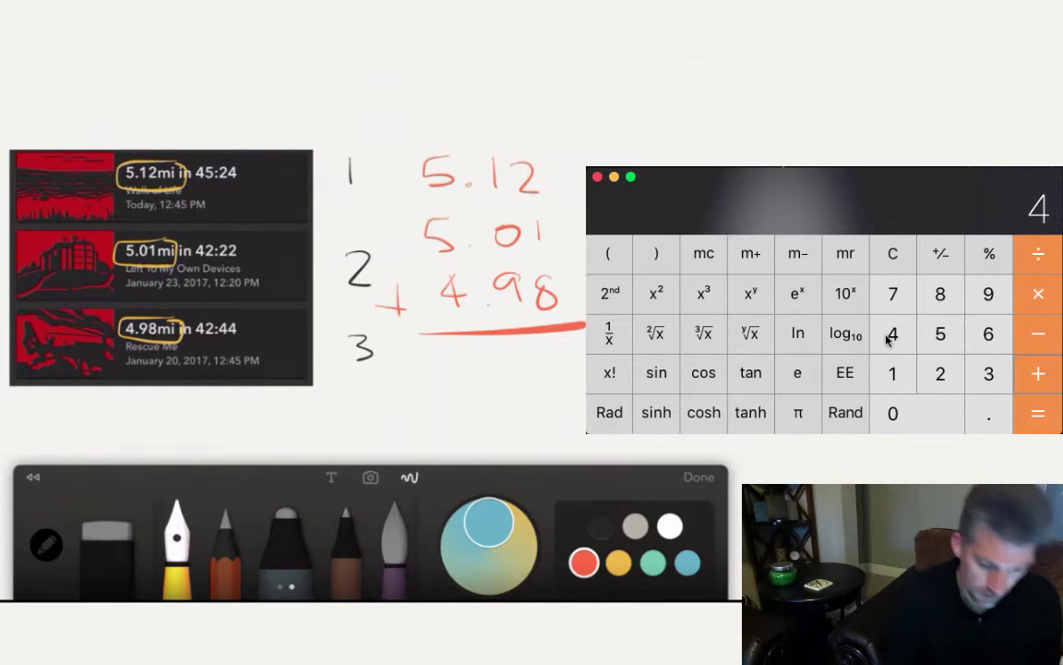
{"action": "left_click", "coordinate": [987, 418]}
{"action": "left_click", "coordinate": [987, 296]}
{"action": "left_click", "coordinate": [942, 296]}
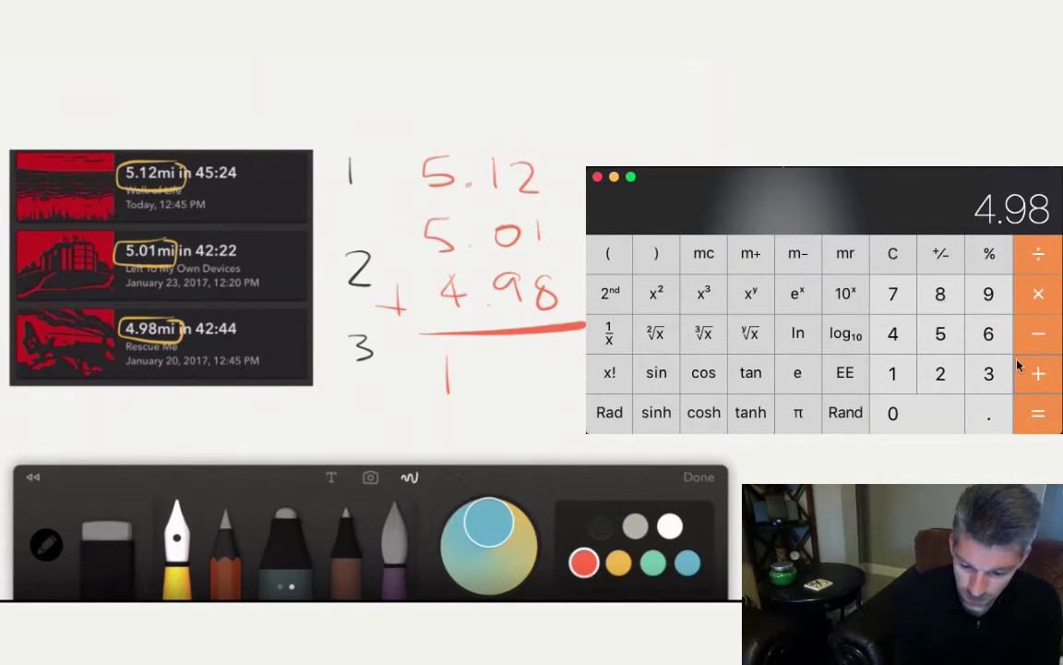
{"action": "left_click", "coordinate": [1040, 418]}
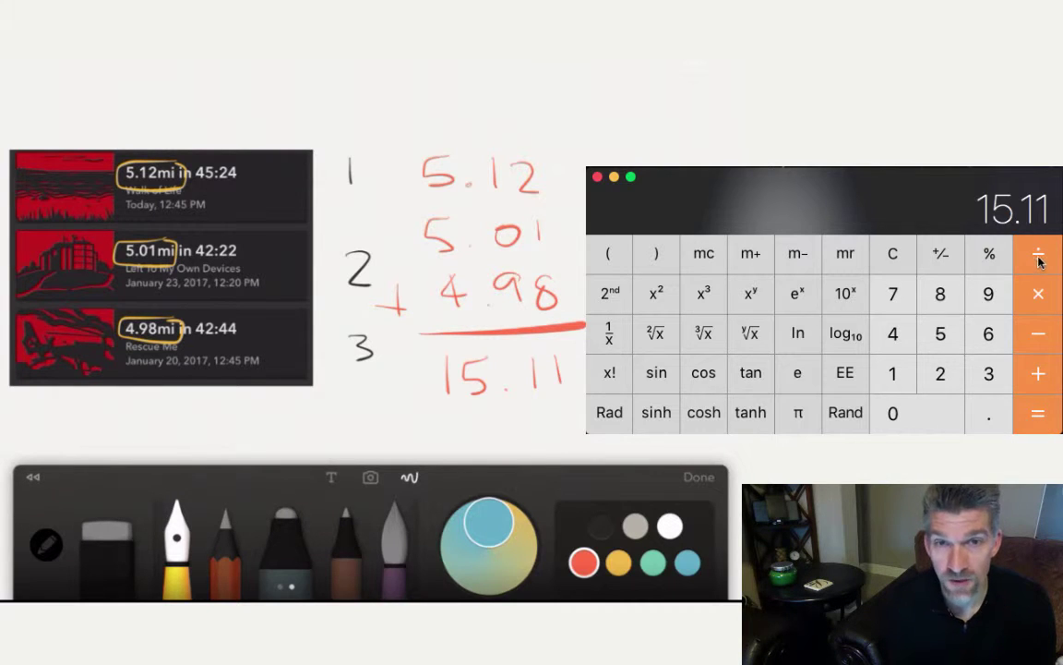
{"action": "key", "text": "super+q"}
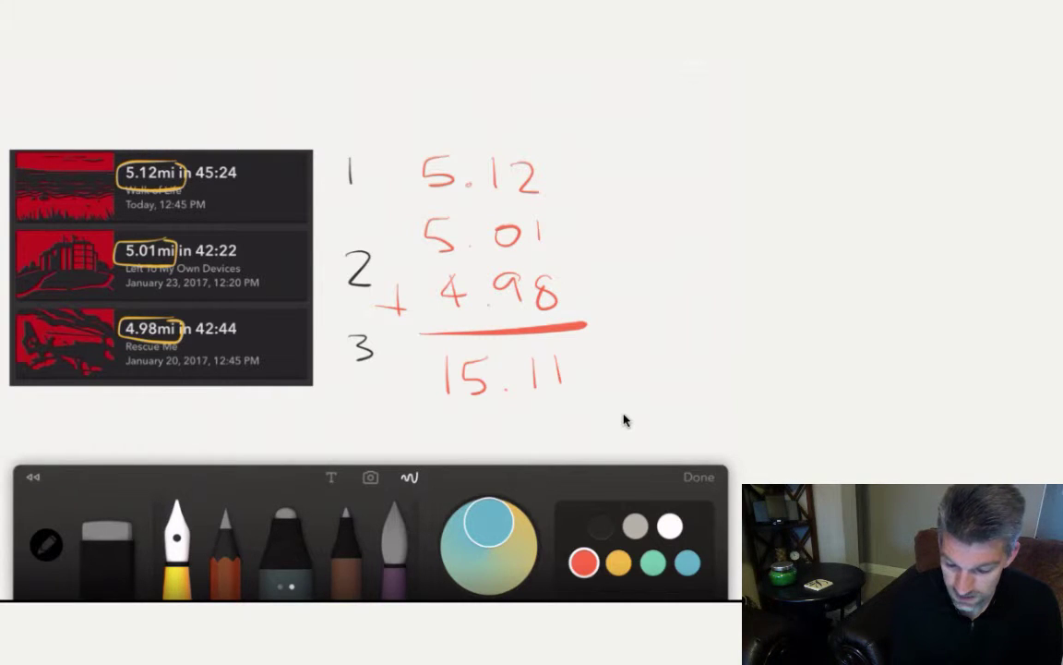
Write 15.11 divided by 3 in red as a long division.
{"action": "mouse_move", "coordinate": [587, 168]}
{"action": "left_mouse_down"}
{"action": "mouse_move", "coordinate": [587, 197]}
{"action": "mouse_move", "coordinate": [617, 207]}
{"action": "left_mouse_up"}
{"action": "left_click_drag", "start_coordinate": [618, 166], "coordinate": [726, 162]}
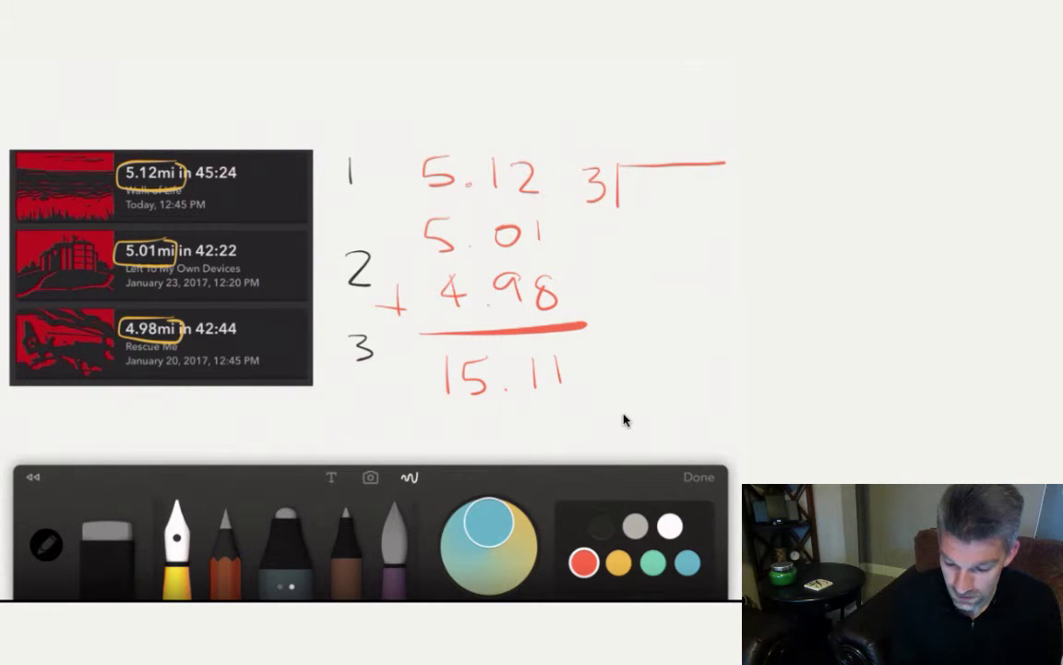
{"action": "mouse_move", "coordinate": [650, 182]}
{"action": "left_mouse_down"}
{"action": "mouse_move", "coordinate": [650, 202]}
{"action": "mouse_move", "coordinate": [666, 189]}
{"action": "mouse_move", "coordinate": [660, 203]}
{"action": "mouse_move", "coordinate": [719, 204]}
{"action": "left_mouse_up"}
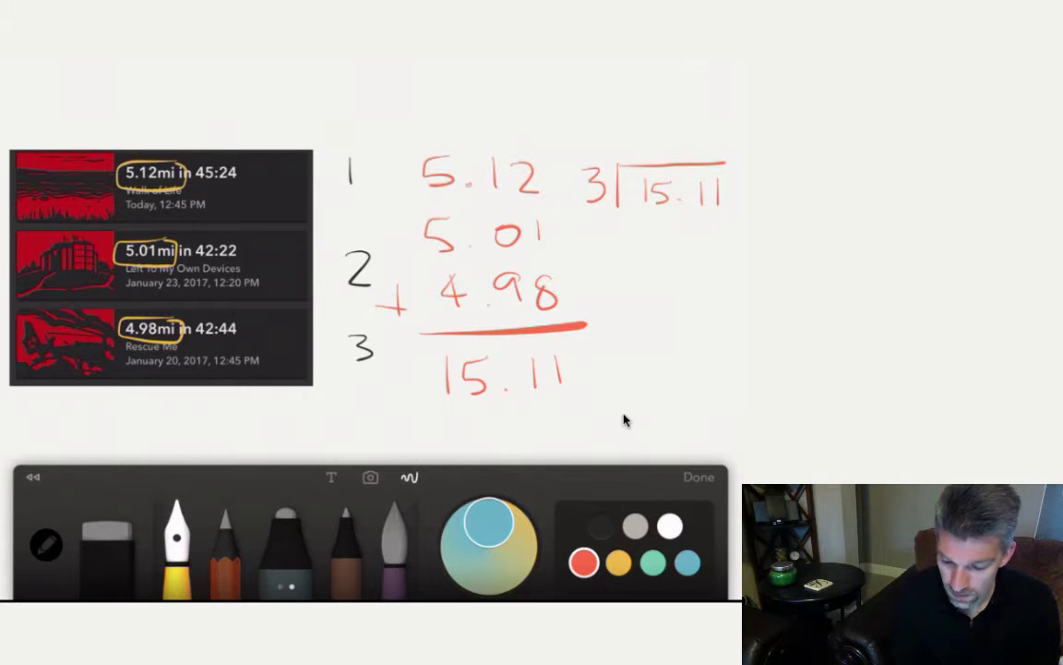
Write 15.11 over a red fraction bar, then switch the ink to blue.
{"action": "mouse_move", "coordinate": [628, 267]}
{"action": "left_mouse_down"}
{"action": "mouse_move", "coordinate": [628, 296]}
{"action": "mouse_move", "coordinate": [703, 295]}
{"action": "left_mouse_up"}
{"action": "mouse_move", "coordinate": [622, 314]}
{"action": "left_mouse_down"}
{"action": "mouse_move", "coordinate": [710, 310]}
{"action": "mouse_move", "coordinate": [667, 350]}
{"action": "left_mouse_up"}
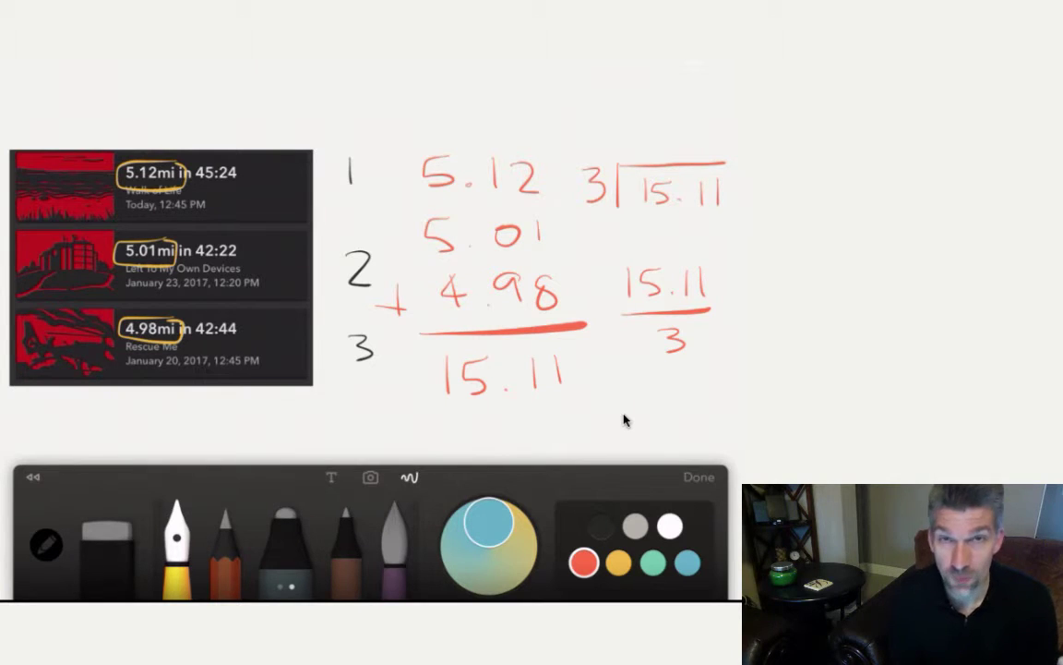
{"action": "left_click", "coordinate": [687, 562]}
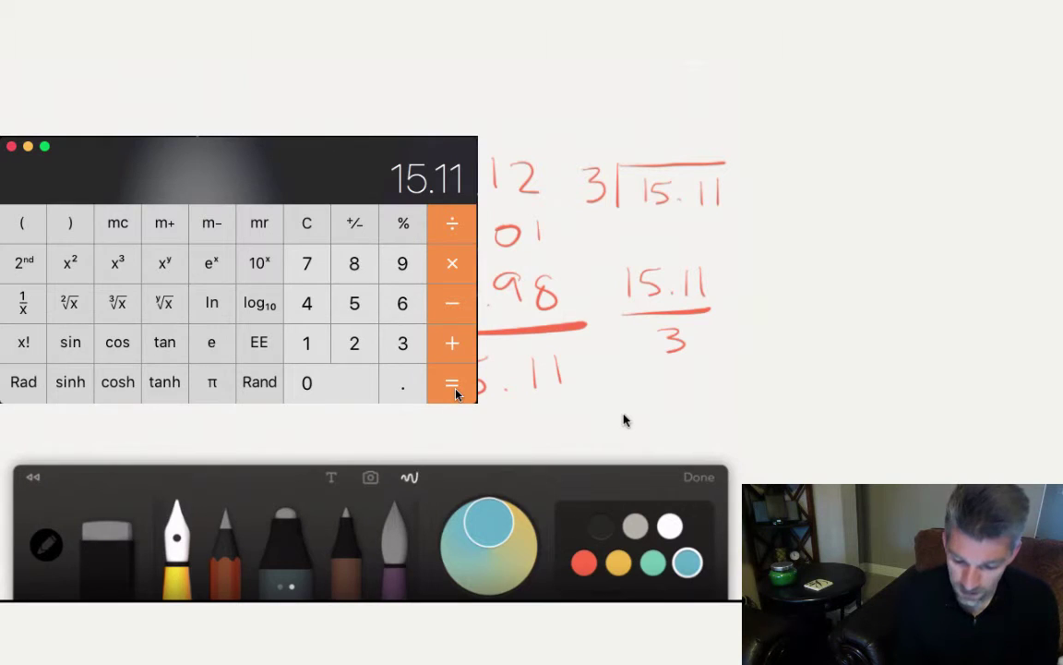
Write a blue 'Avg' label, divide 15.11 by 3 to get 5.0366666666666667, and begin the 5.
{"action": "mouse_move", "coordinate": [541, 445]}
{"action": "left_mouse_down"}
{"action": "mouse_move", "coordinate": [546, 430]}
{"action": "mouse_move", "coordinate": [561, 445]}
{"action": "mouse_move", "coordinate": [558, 435]}
{"action": "left_mouse_up"}
{"action": "mouse_move", "coordinate": [570, 426]}
{"action": "left_mouse_down"}
{"action": "mouse_move", "coordinate": [576, 441]}
{"action": "mouse_move", "coordinate": [585, 425]}
{"action": "mouse_move", "coordinate": [593, 449]}
{"action": "left_mouse_up"}
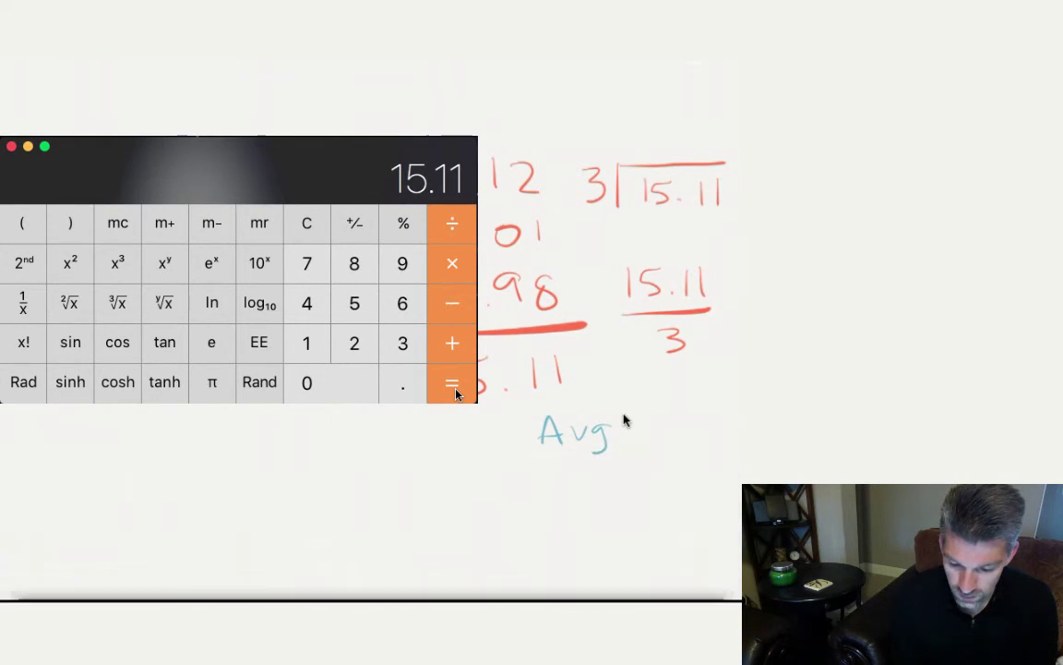
{"action": "left_click", "coordinate": [452, 226]}
{"action": "left_click", "coordinate": [402, 344]}
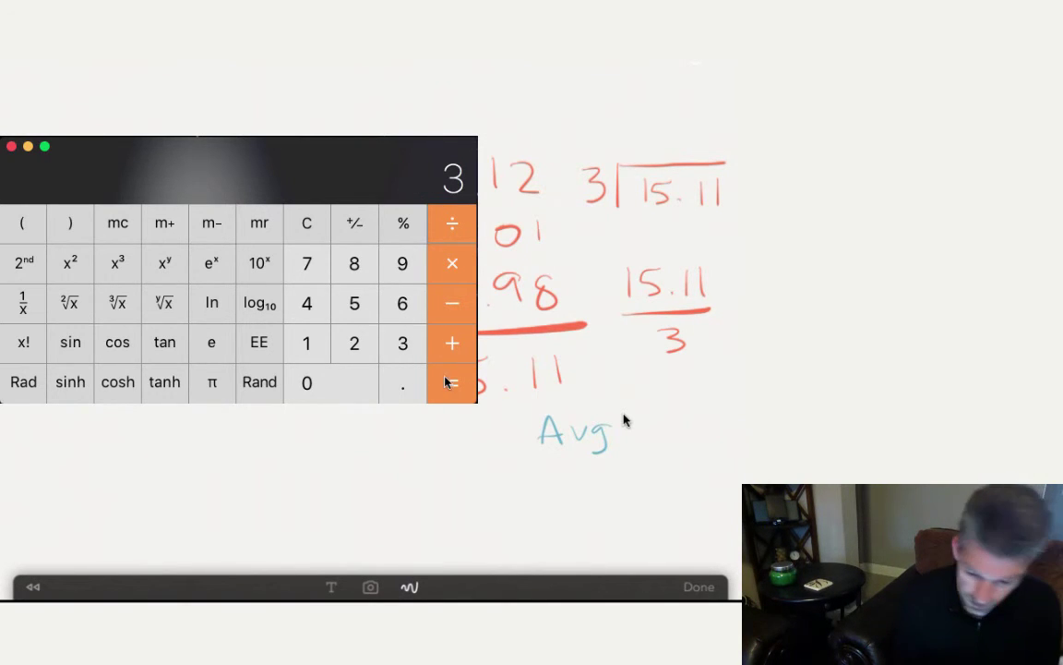
{"action": "left_click", "coordinate": [453, 388]}
{"action": "mouse_move", "coordinate": [629, 416]}
{"action": "left_mouse_down"}
{"action": "mouse_move", "coordinate": [641, 416]}
{"action": "mouse_move", "coordinate": [628, 441]}
{"action": "mouse_move", "coordinate": [664, 420]}
{"action": "mouse_move", "coordinate": [725, 432]}
{"action": "left_mouse_up"}
Continue writing the blue average's digits after 'Avg'.
{"action": "left_click", "coordinate": [647, 433]}
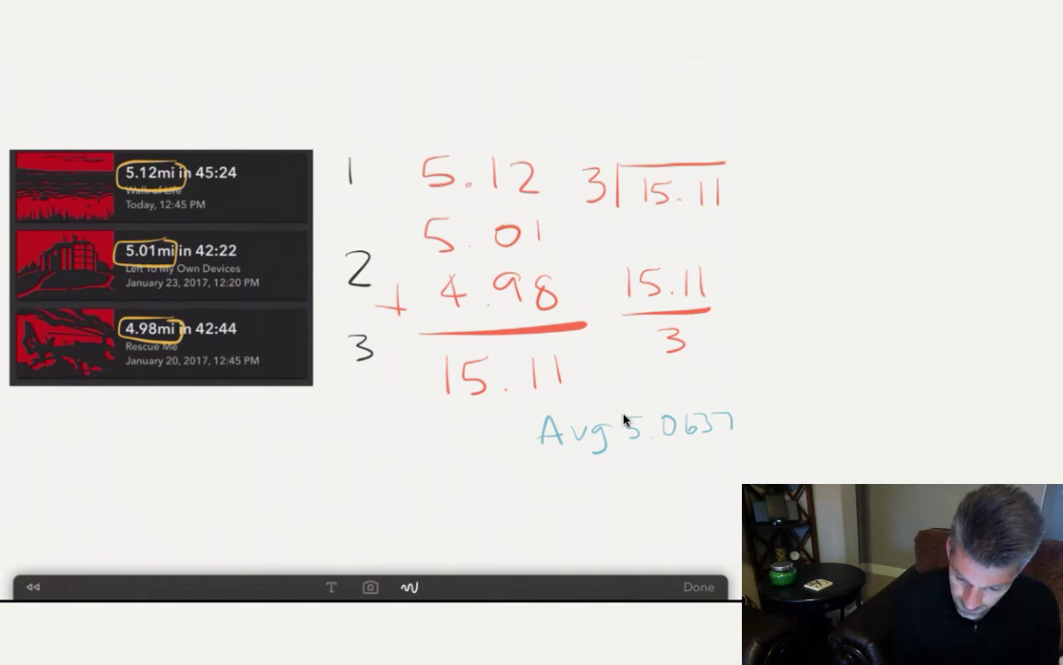